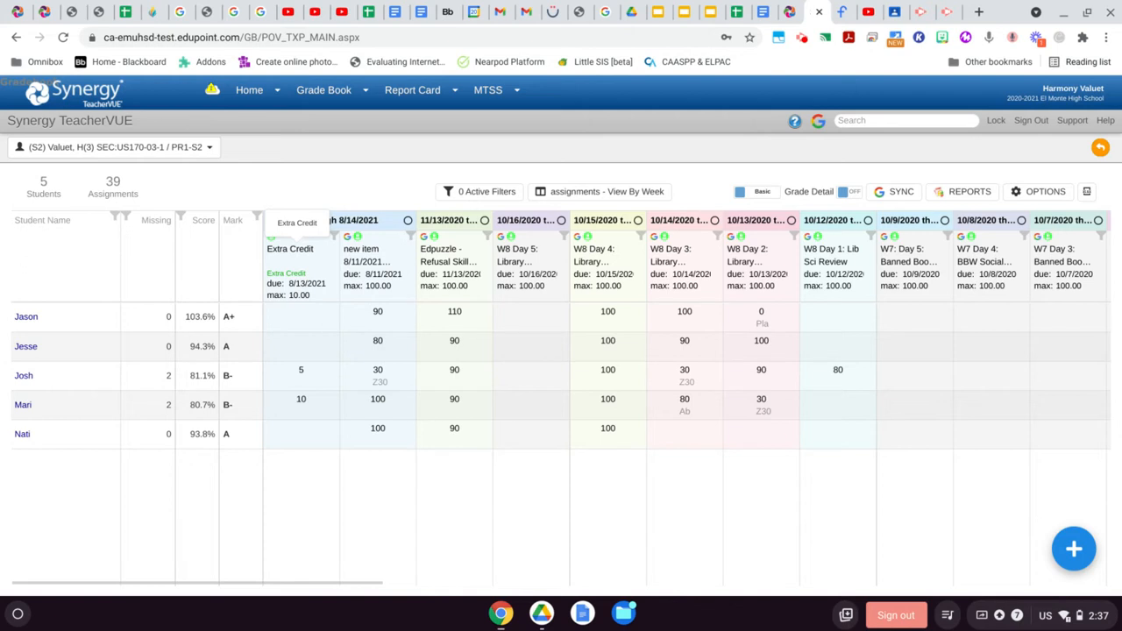
Enter Extra Credit scores of 0 for the first student, 5 for the second and 8 for the fifth
left_click(296, 319)
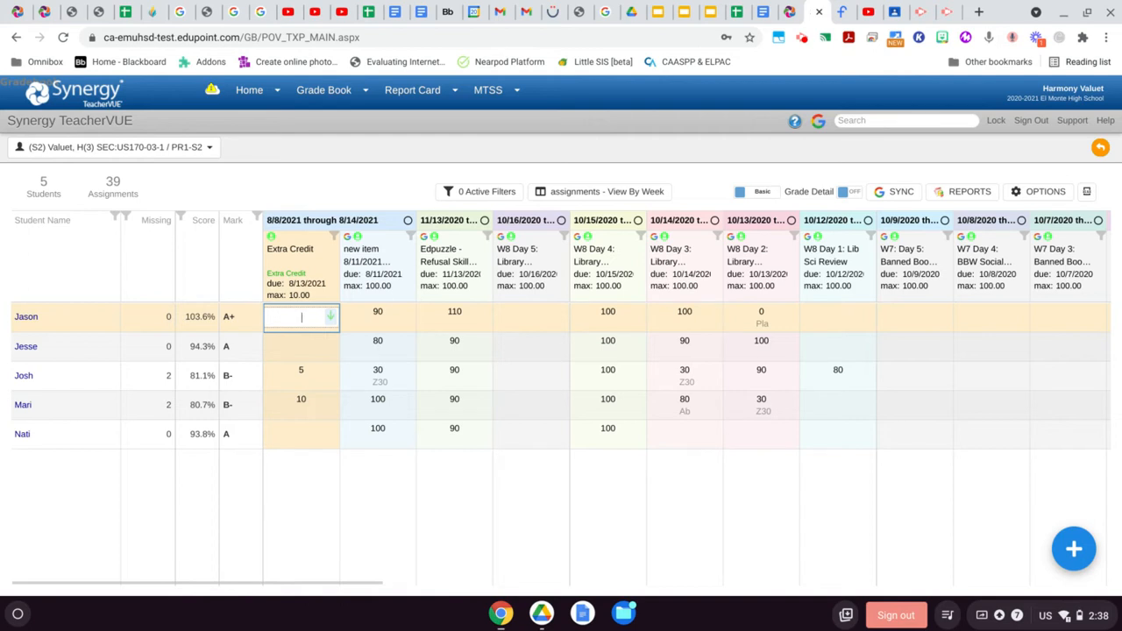
type("0")
left_click(293, 348)
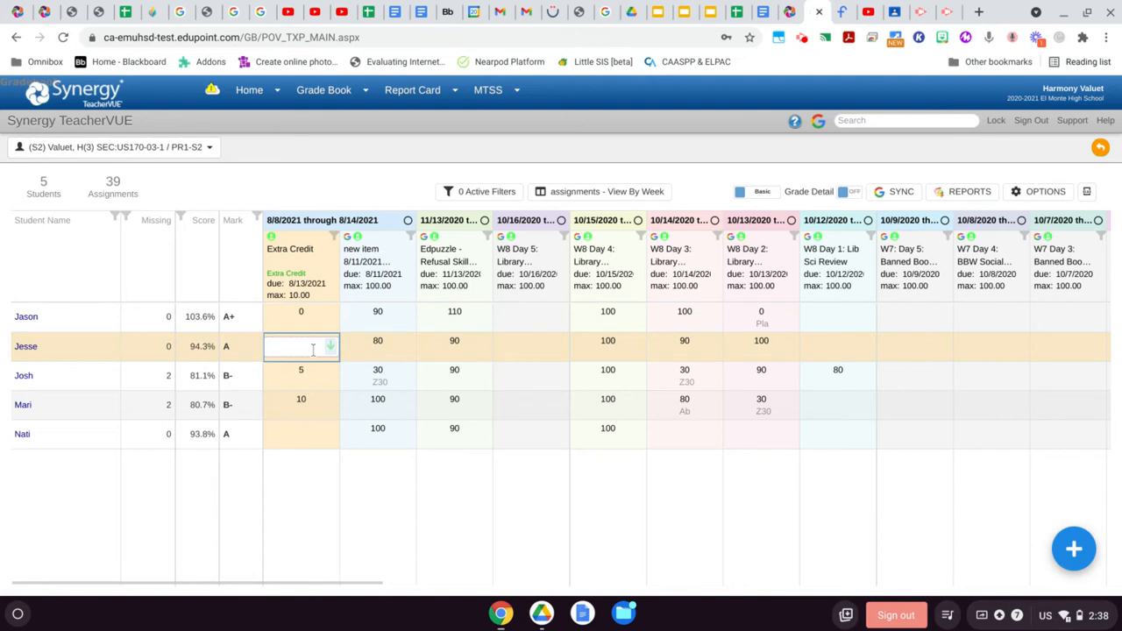
type("5")
left_click(308, 370)
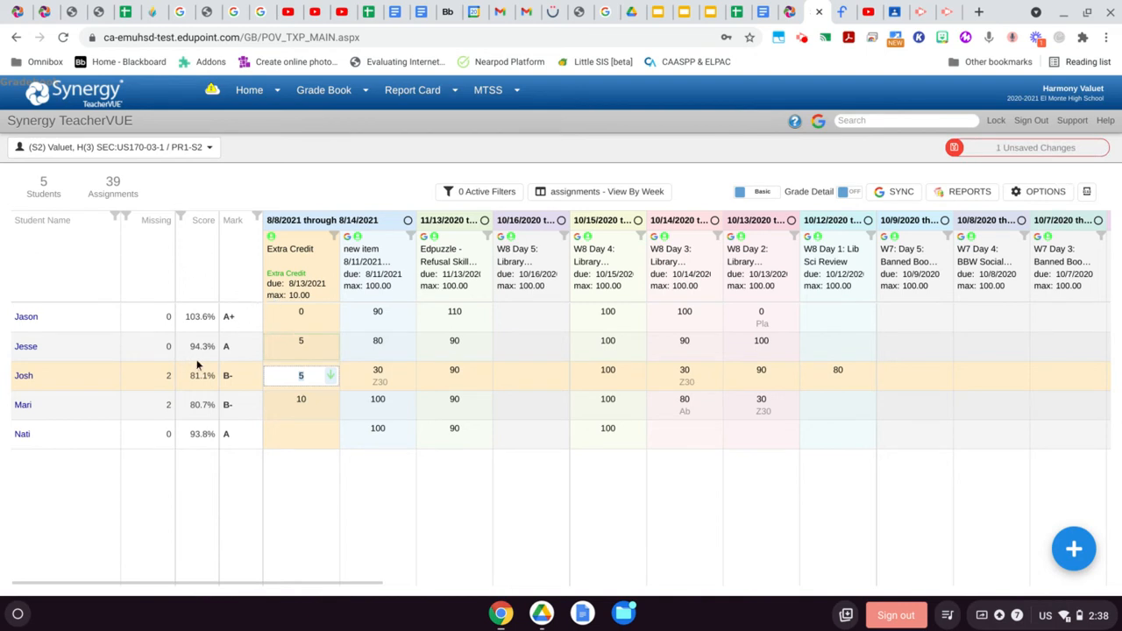
left_click(308, 432)
type("8")
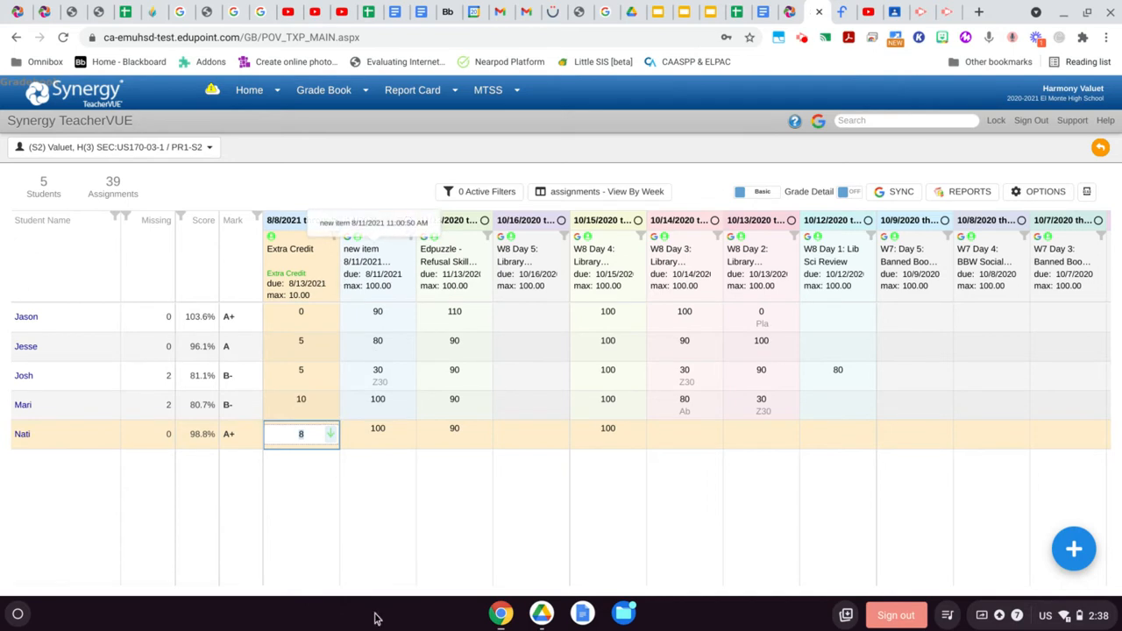
Create a new assignment in the grade book and title it "Extra Credit 2"
left_click(1075, 555)
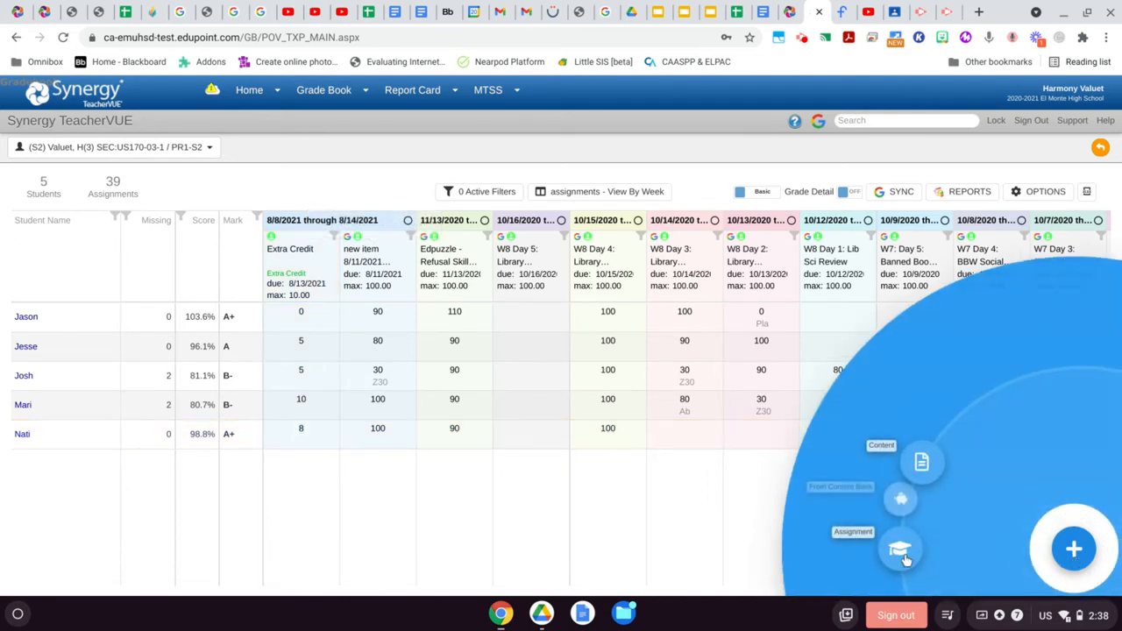
left_click(901, 551)
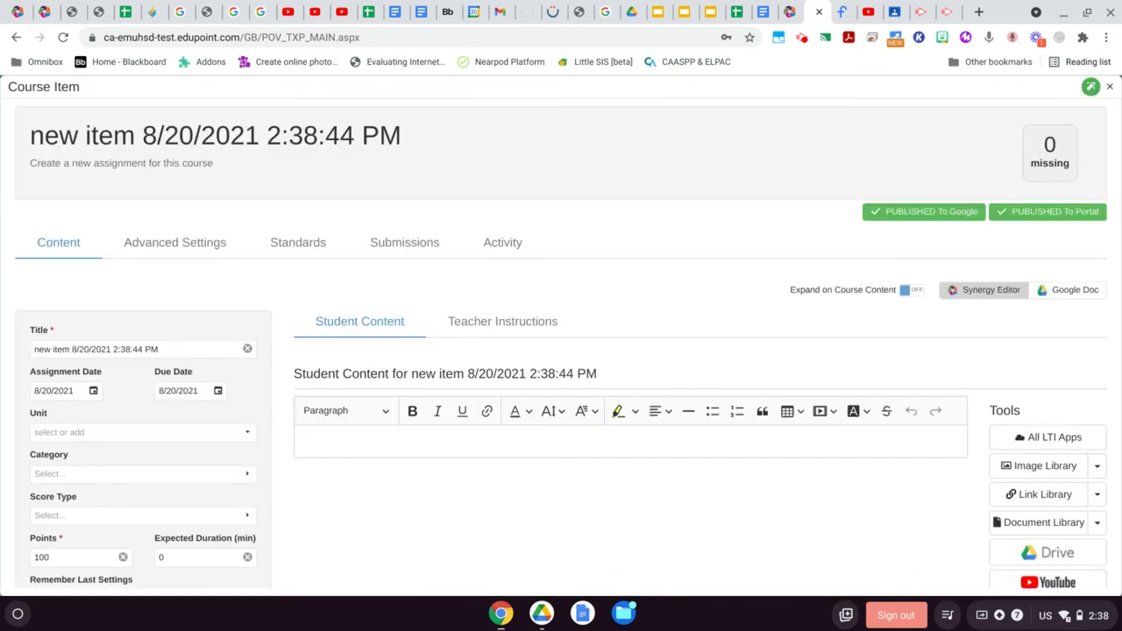
left_click(166, 348)
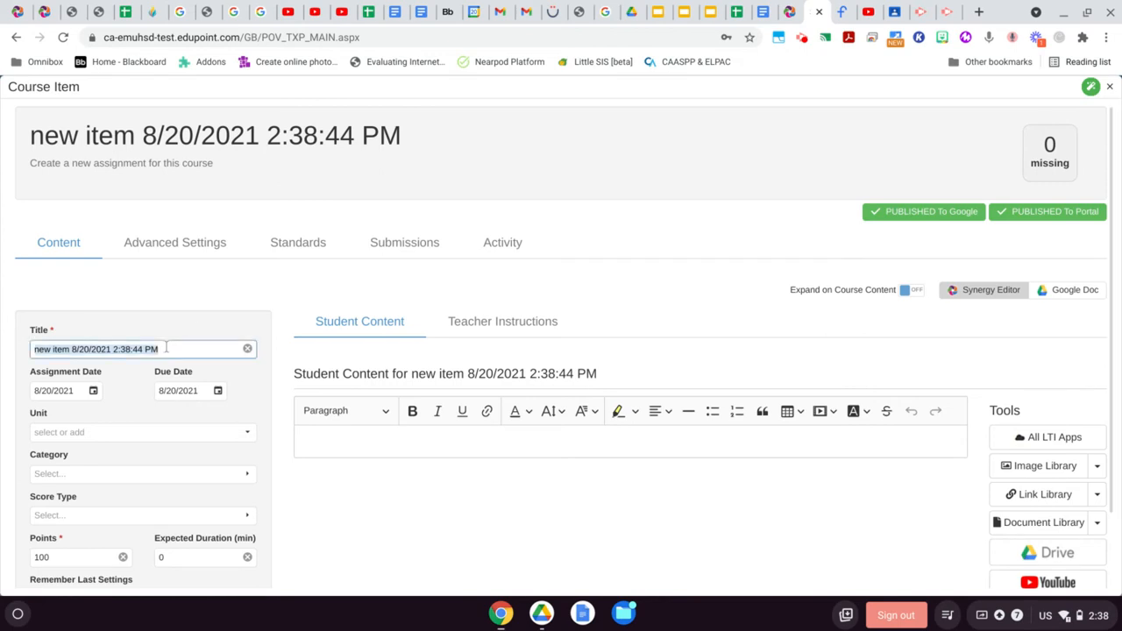
type("Ext")
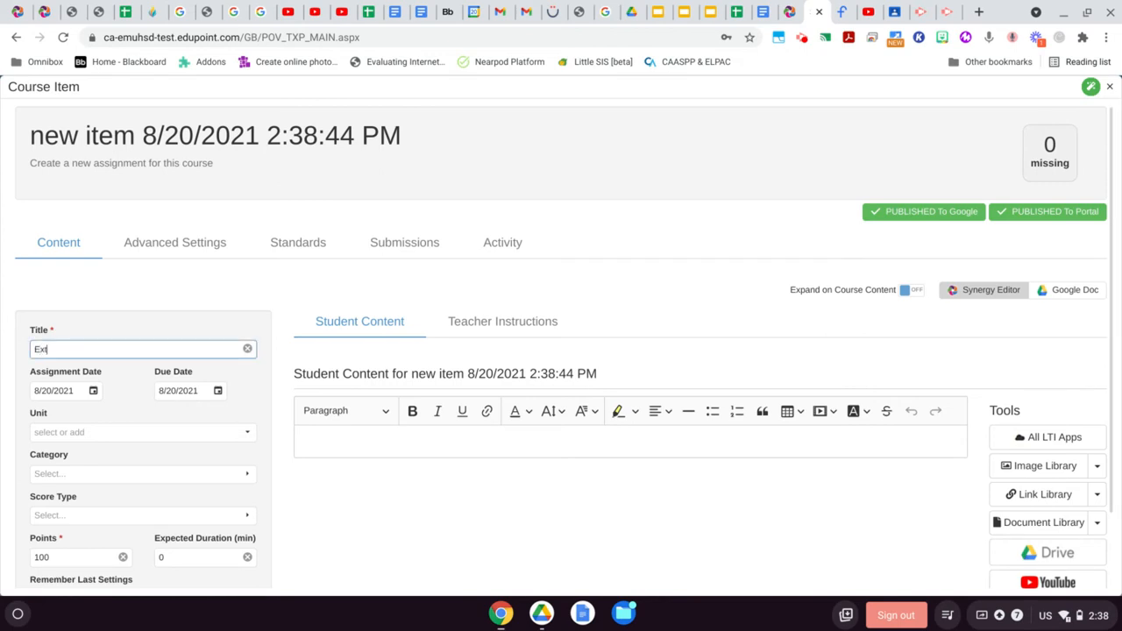
type("ra Credit 2")
Set the new assignment's category to Test and its score type to Raw Score
scroll(198, 447, "down", 1)
scroll(198, 447, "down", 1)
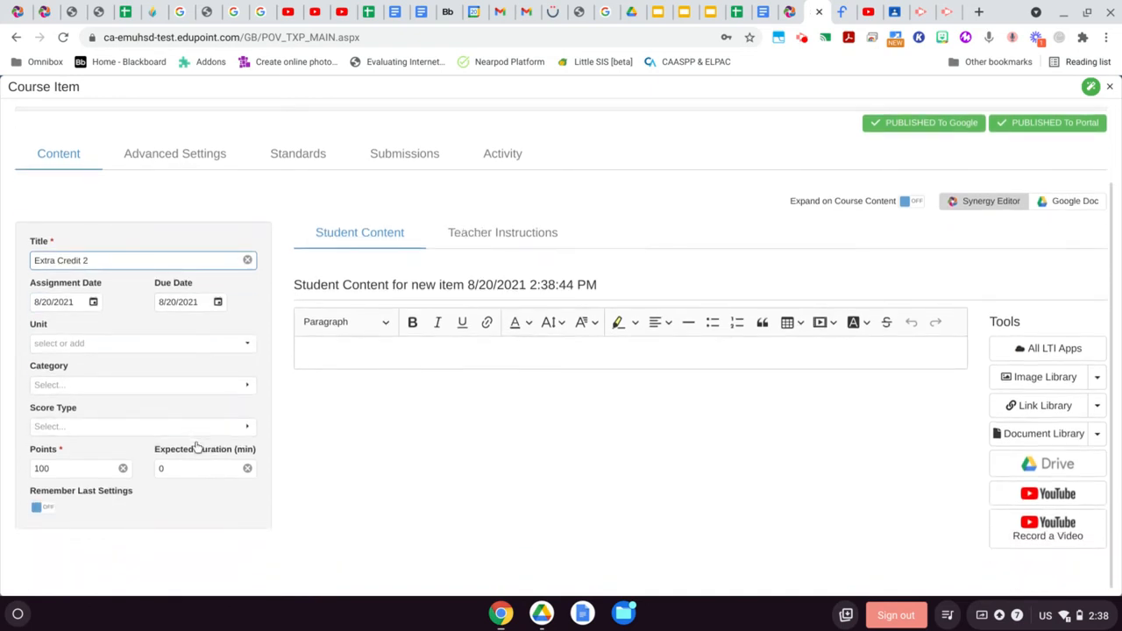
left_click(144, 385)
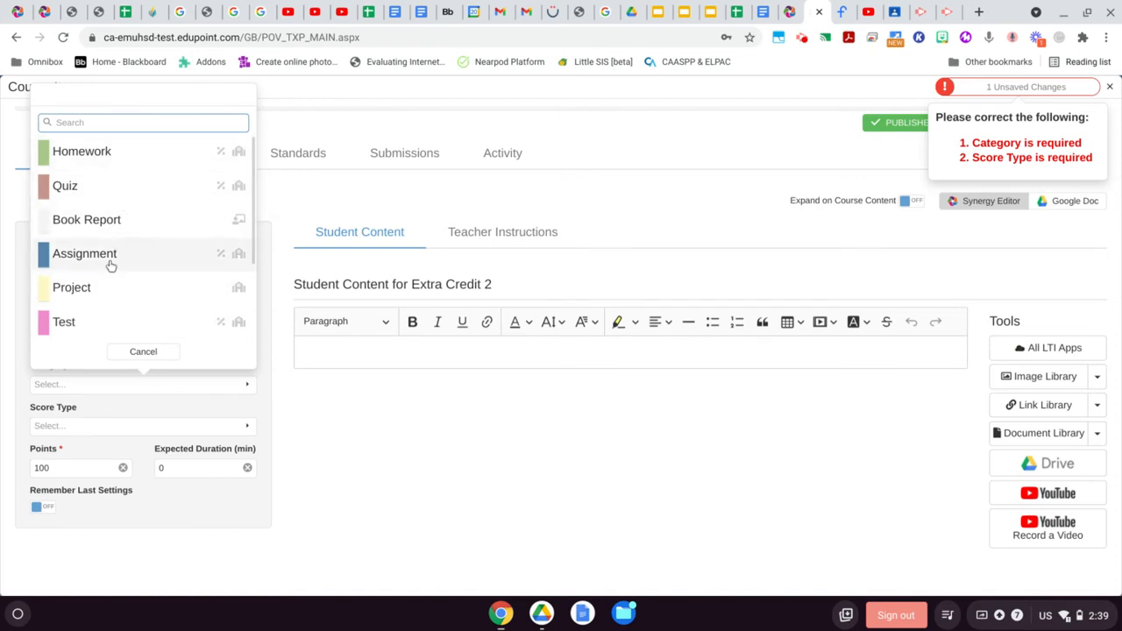
left_click(84, 253)
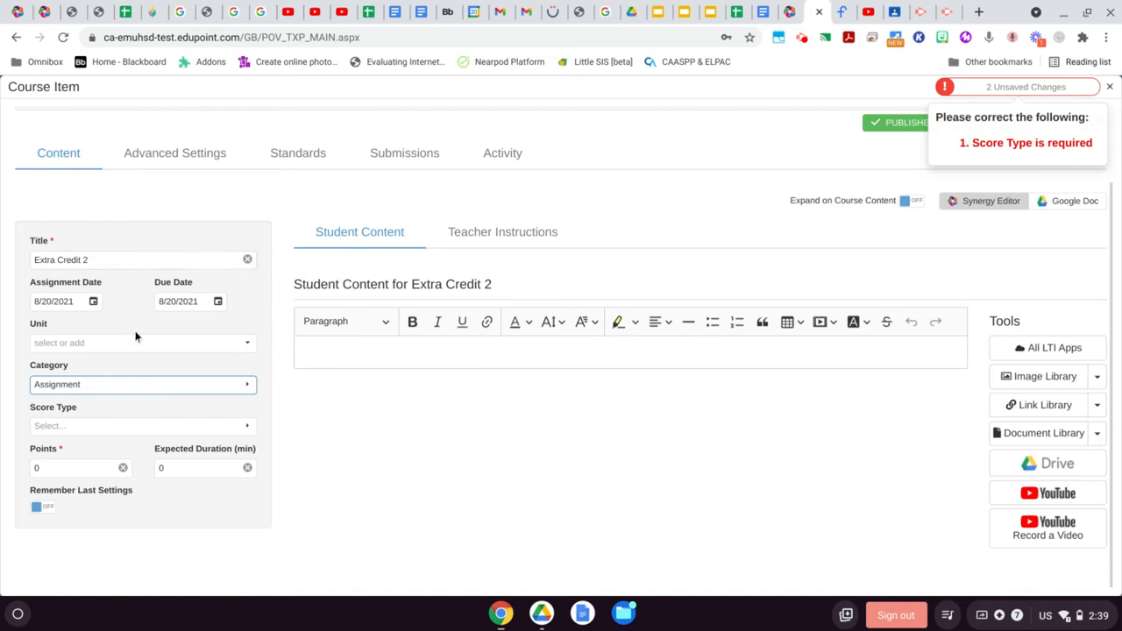
left_click(150, 387)
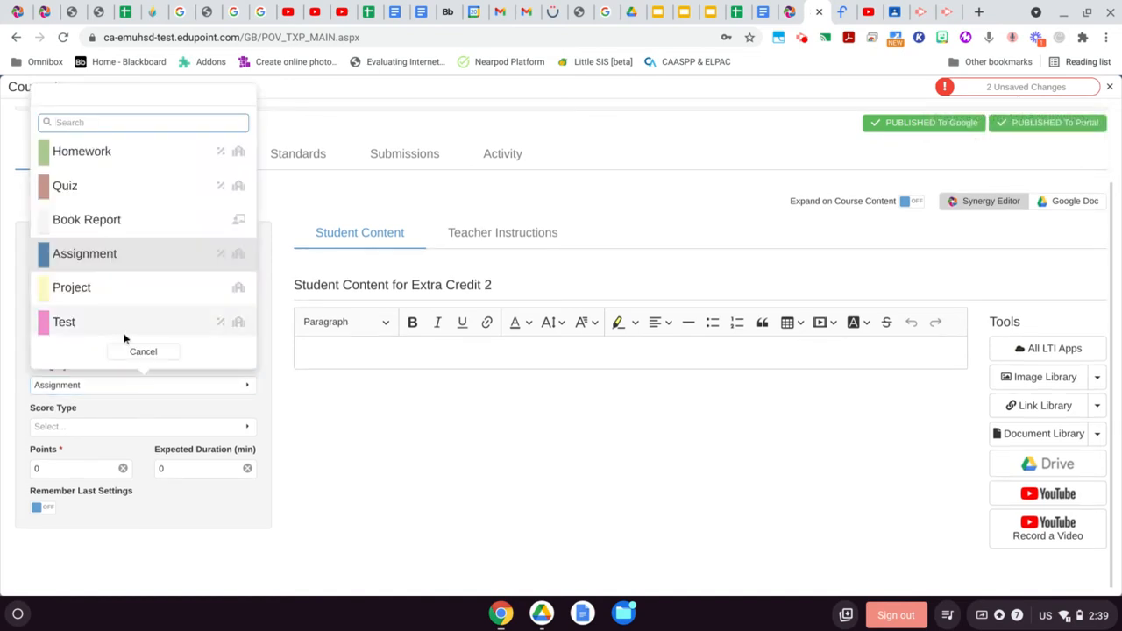
left_click(93, 324)
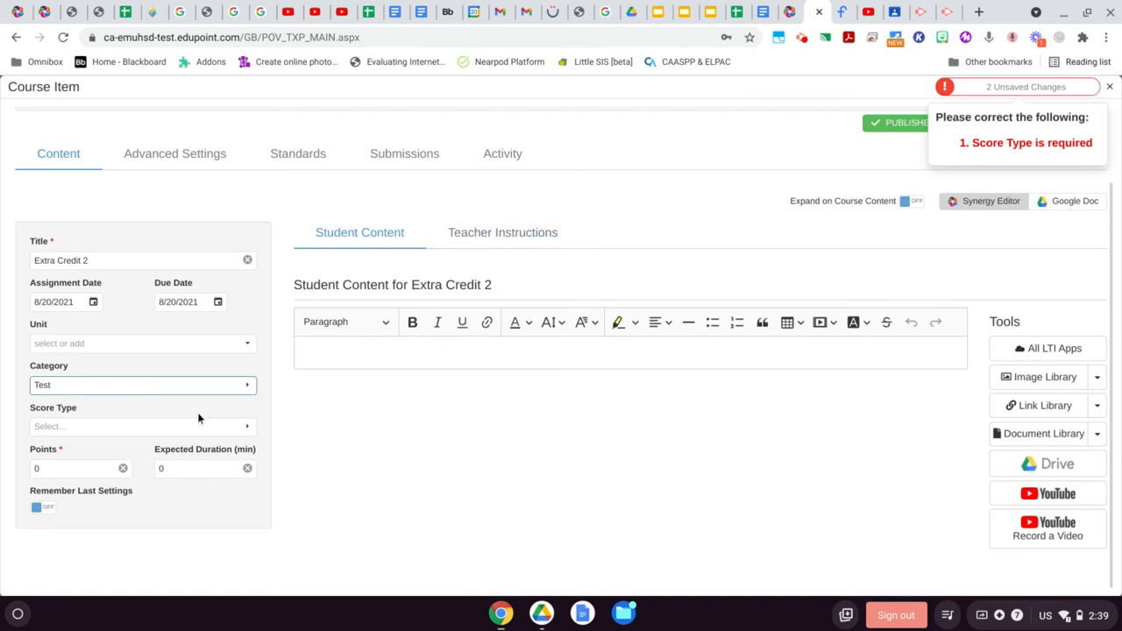
left_click(133, 428)
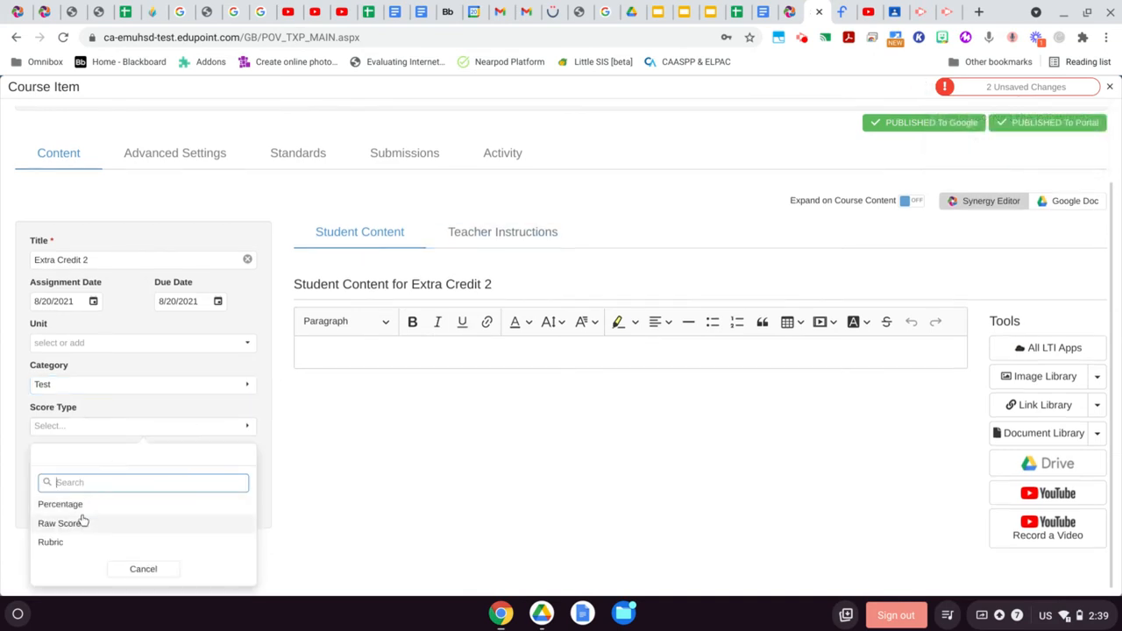
left_click(84, 529)
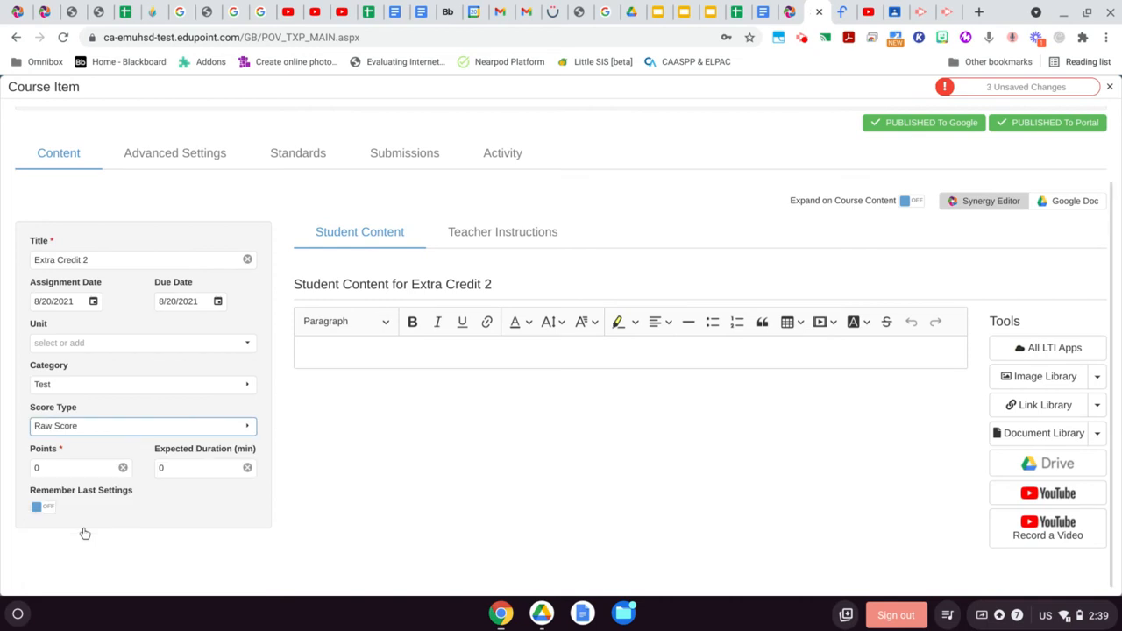
Set the assignment's points to 10, turn off publishing to Google, and save the changes
left_click(32, 469)
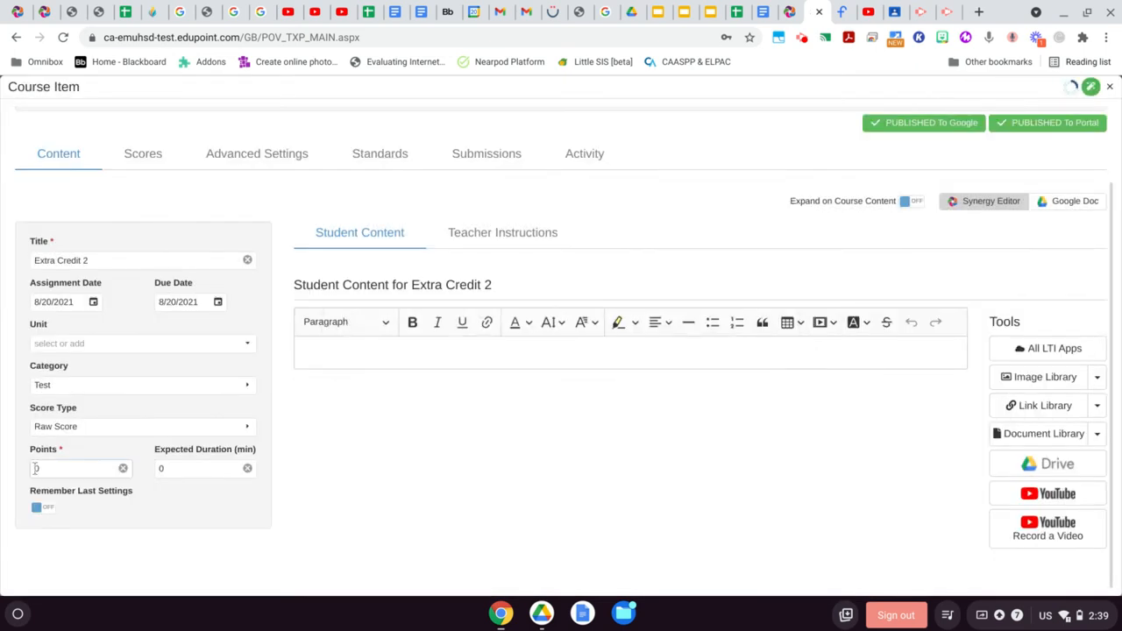
left_click(36, 468)
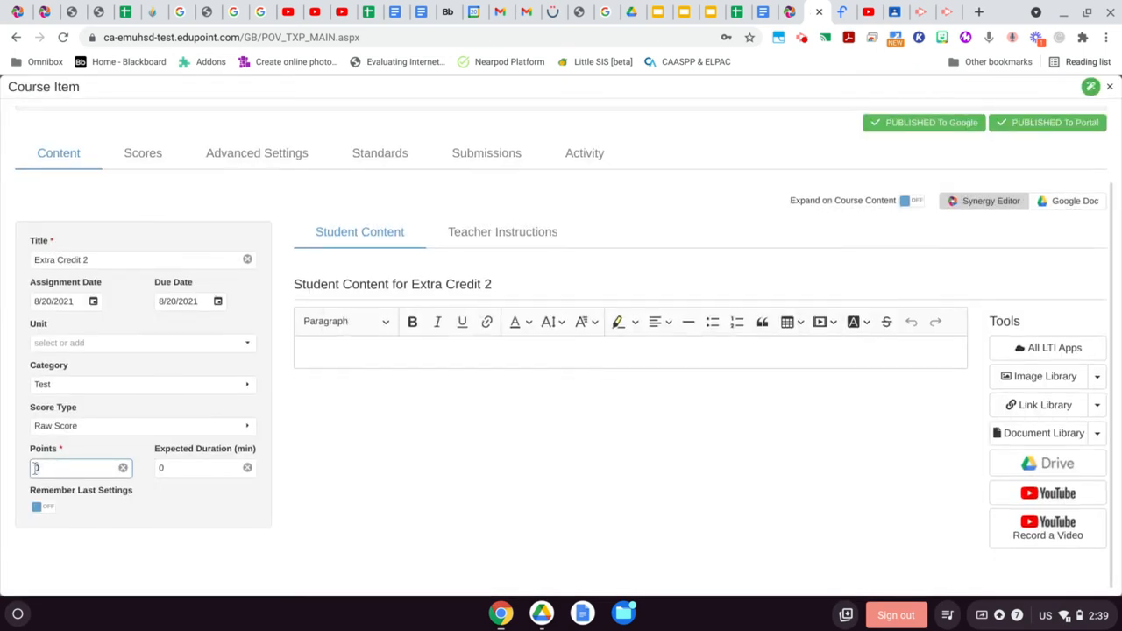
type("10")
left_click(906, 128)
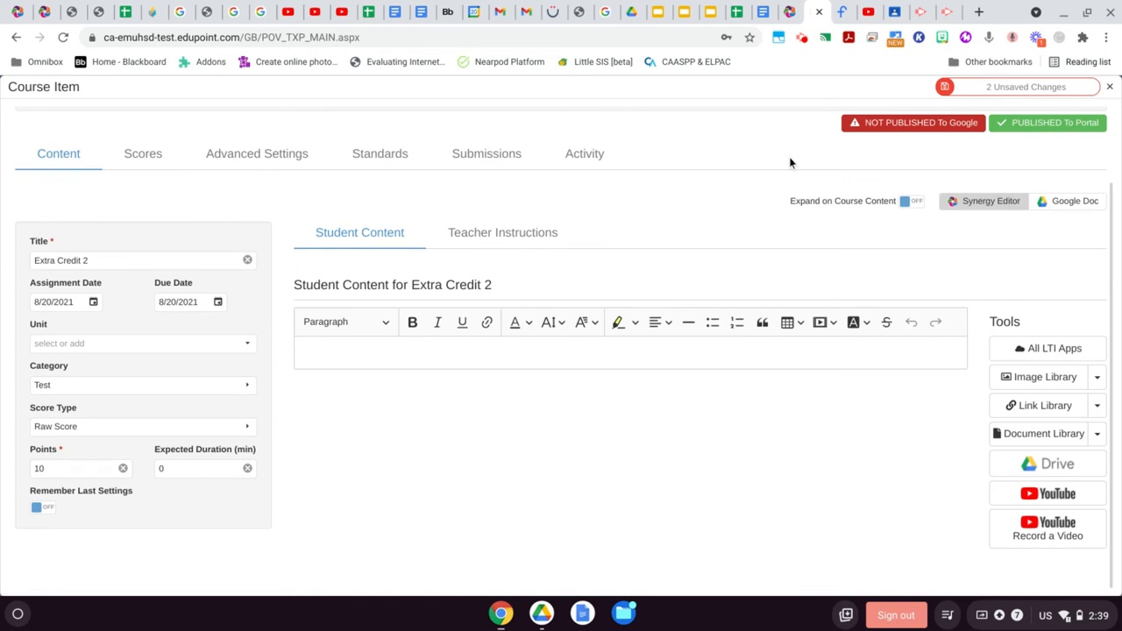
left_click(945, 87)
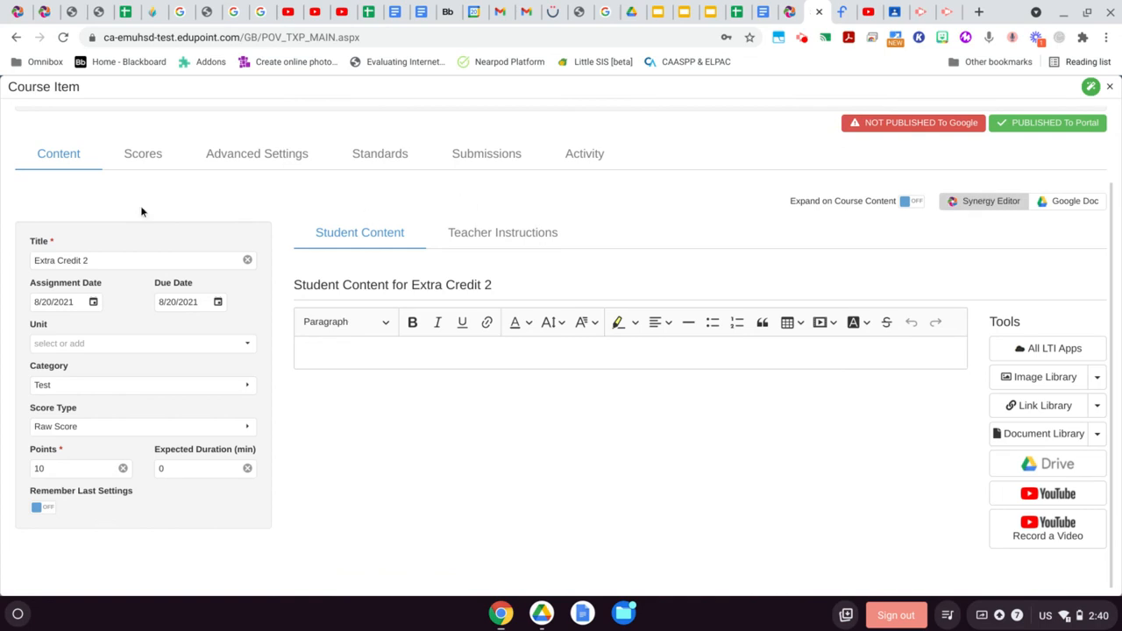
Set the grading type to Extra Credit and include the PR1-S2 and PR2-S2 grading periods
left_click(259, 164)
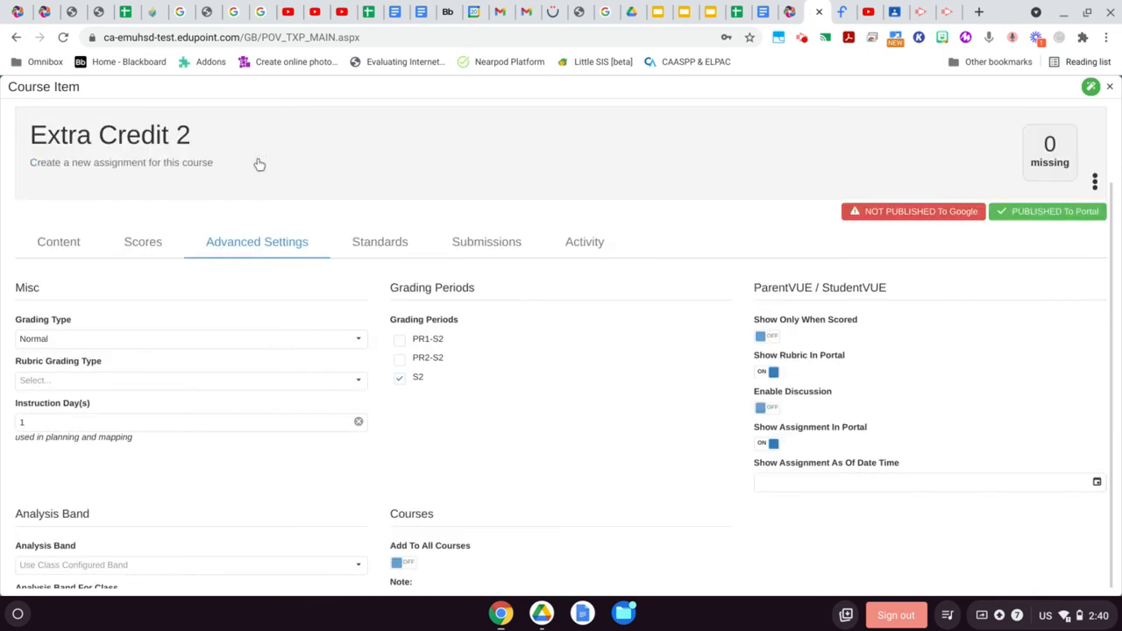
left_click(356, 341)
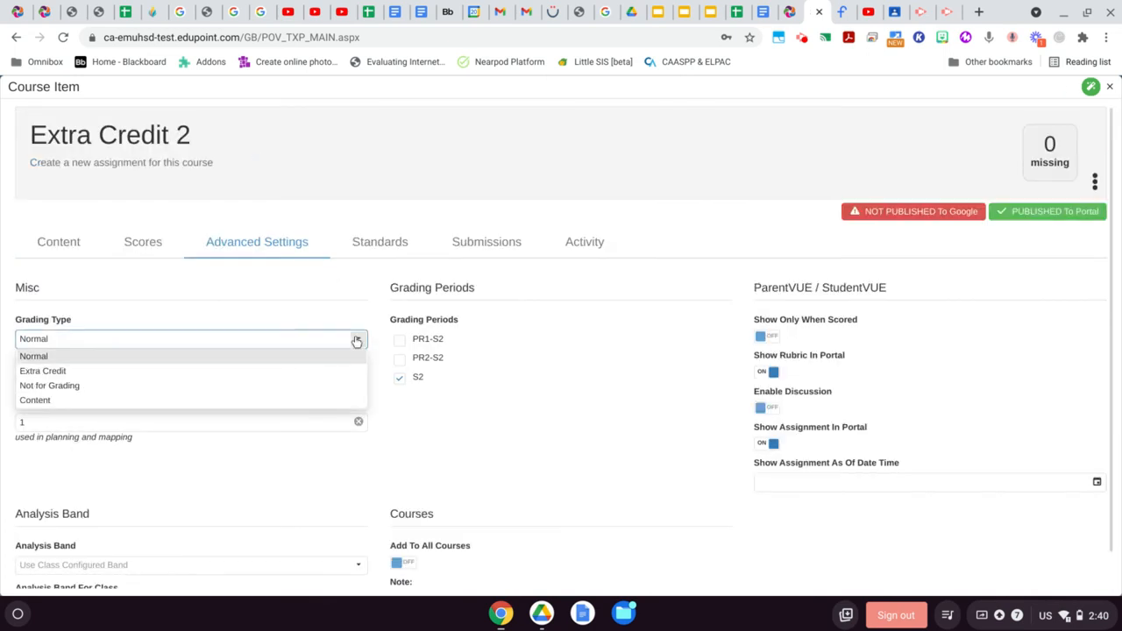
left_click(312, 375)
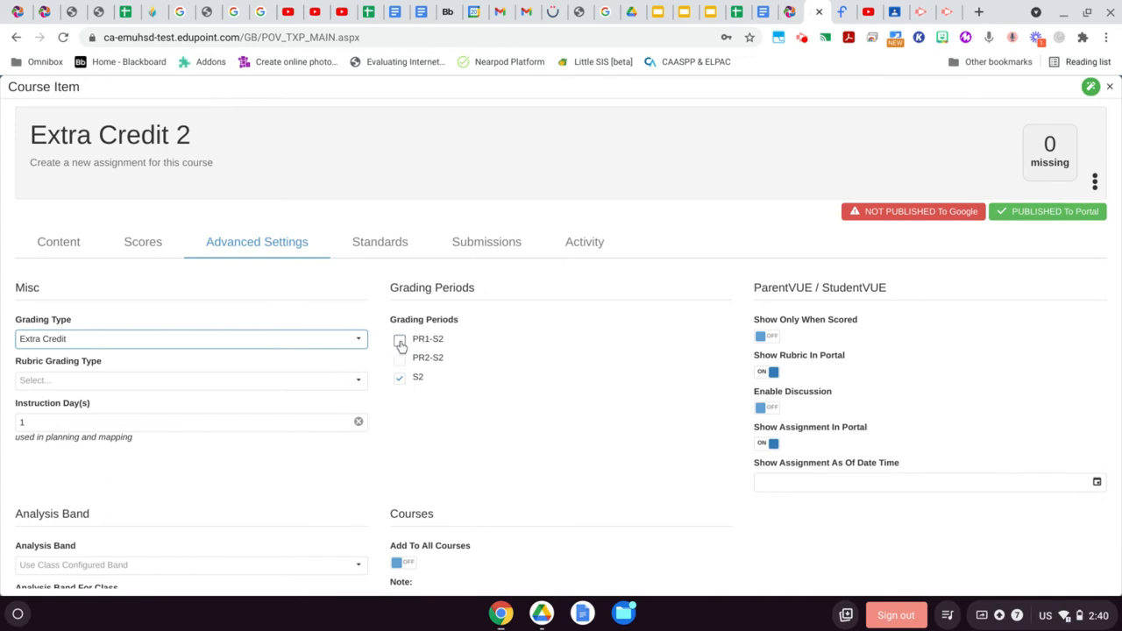
left_click(399, 341)
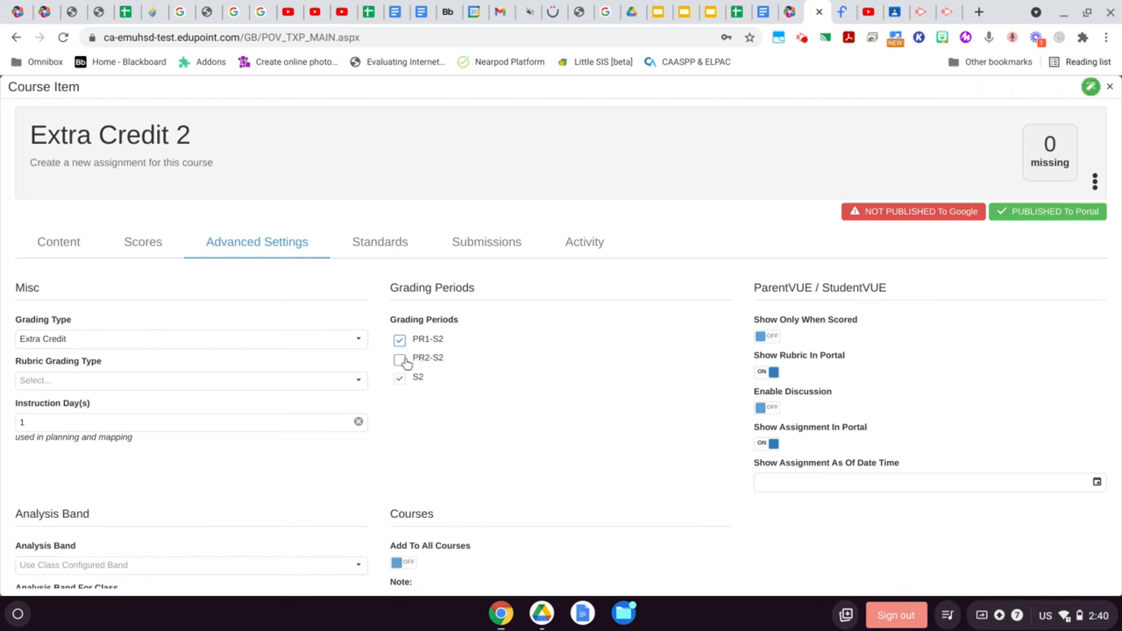
left_click(399, 359)
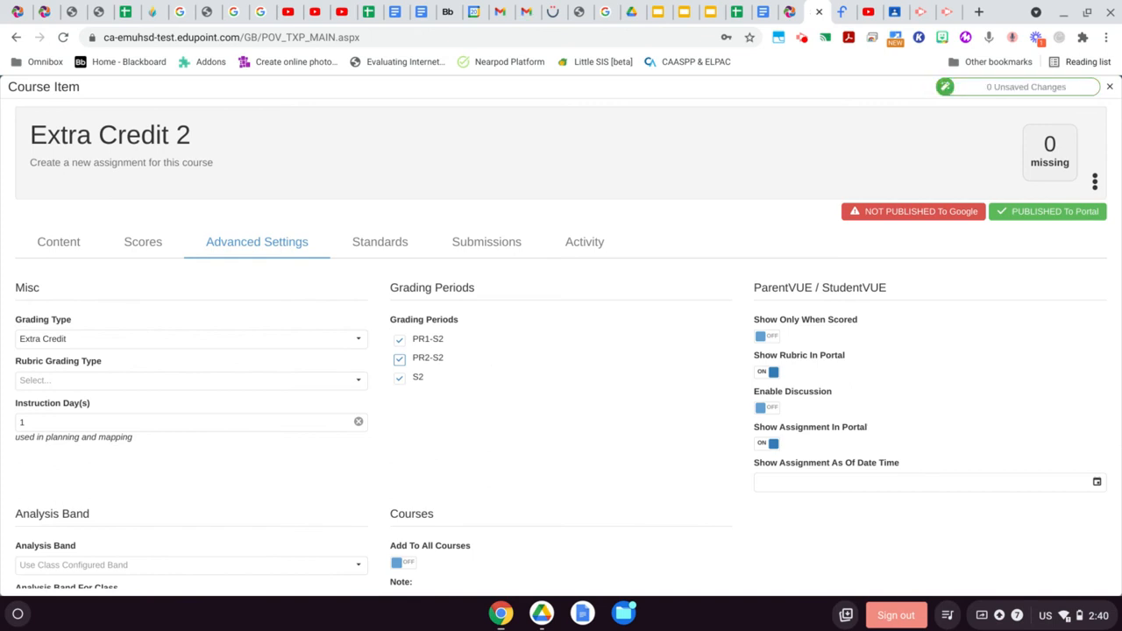
Turn on Add To All Courses and include sections EN401-05-2, TQ756-02-2 and TQ756-03-2
scroll(487, 357, "down", 1)
scroll(486, 351, "down", 1)
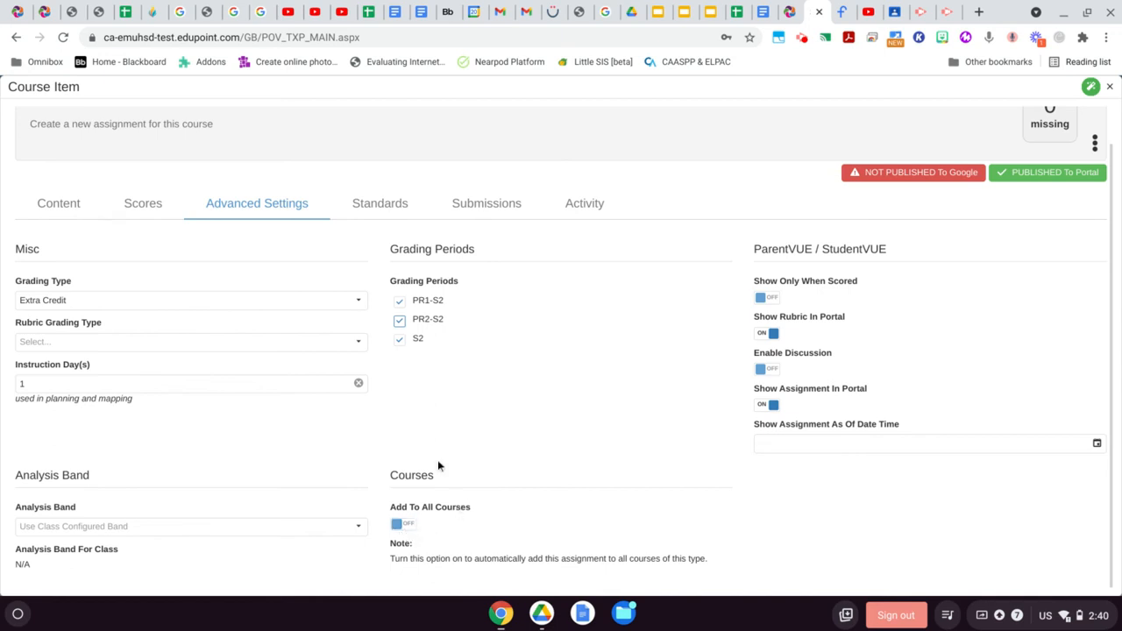
left_click(400, 525)
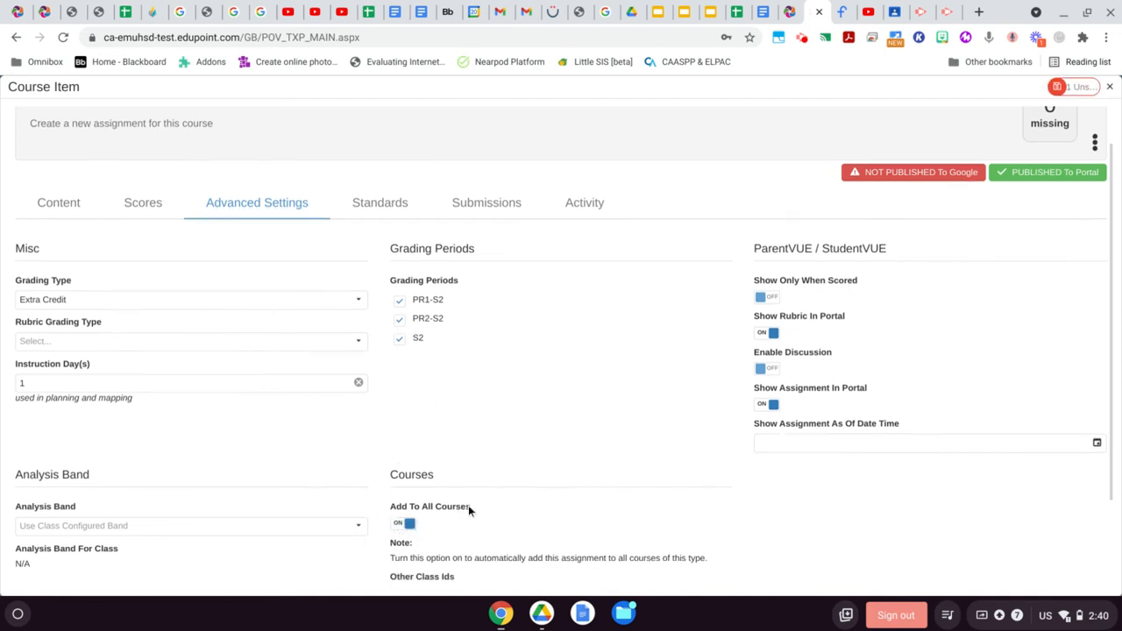
scroll(544, 500, "down", 2)
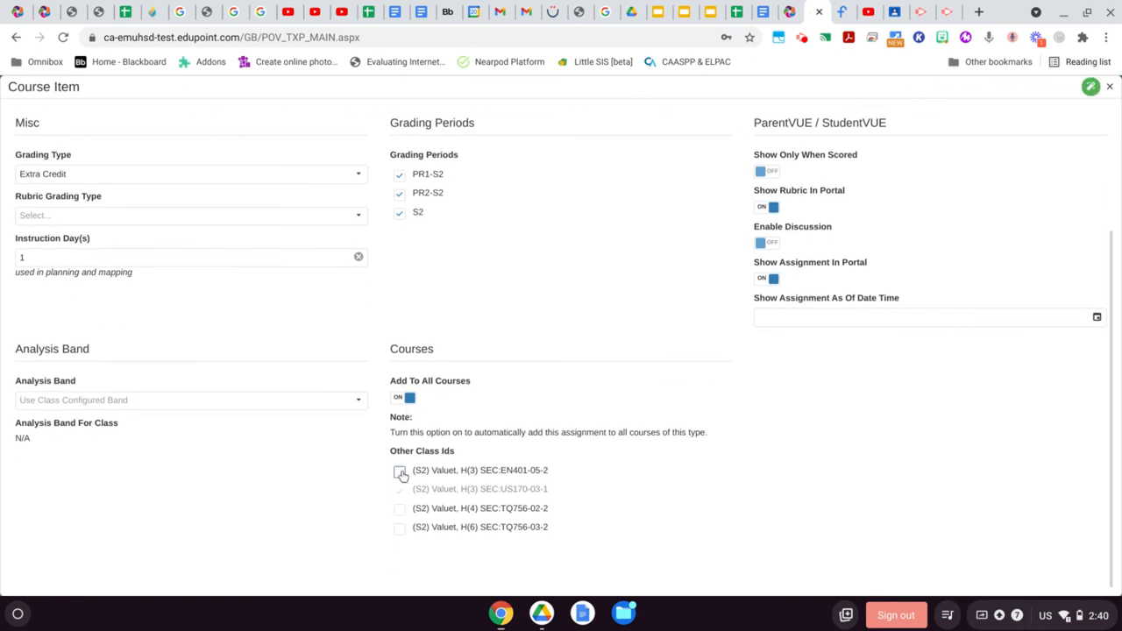
left_click(400, 509)
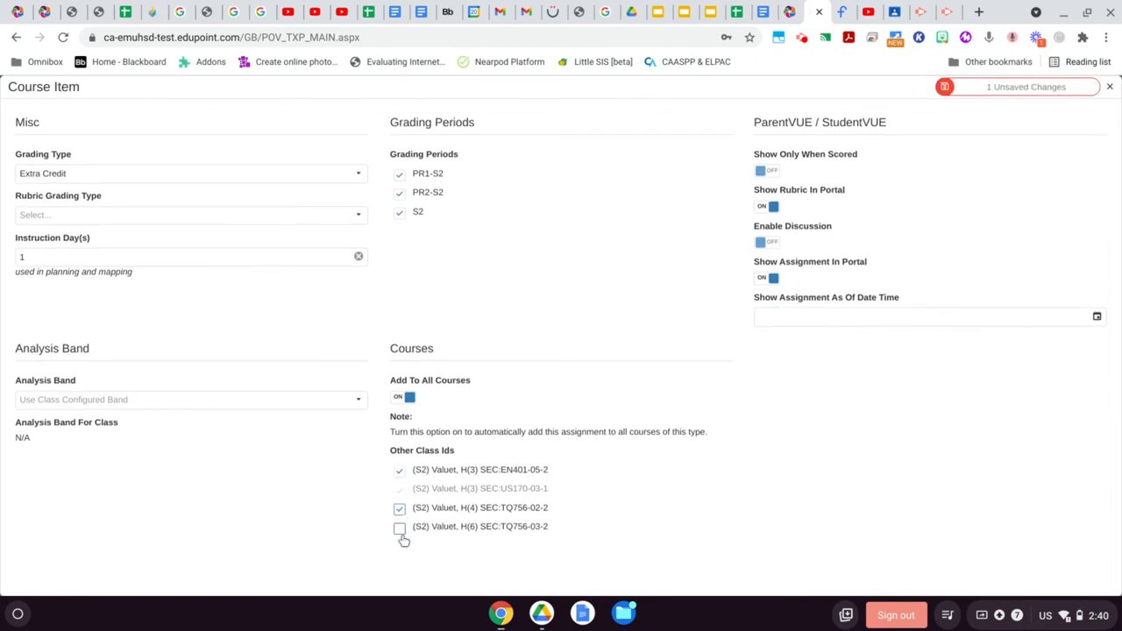
left_click(399, 531)
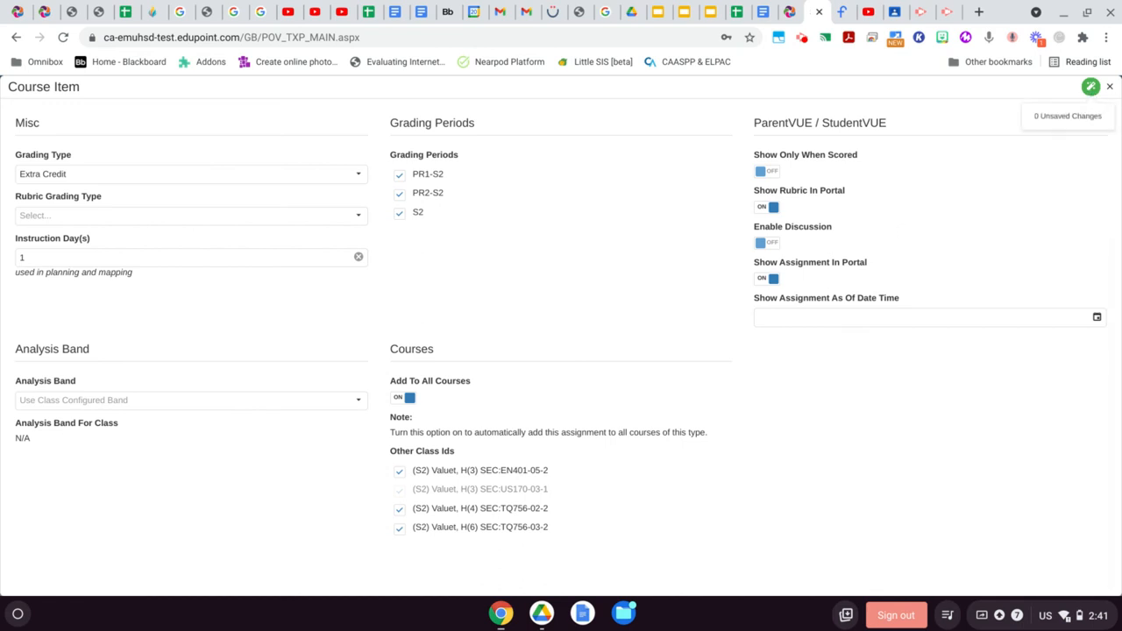
Check the assignment's autosave setting and close the Course Item window to return to the grade book
left_click(1089, 88)
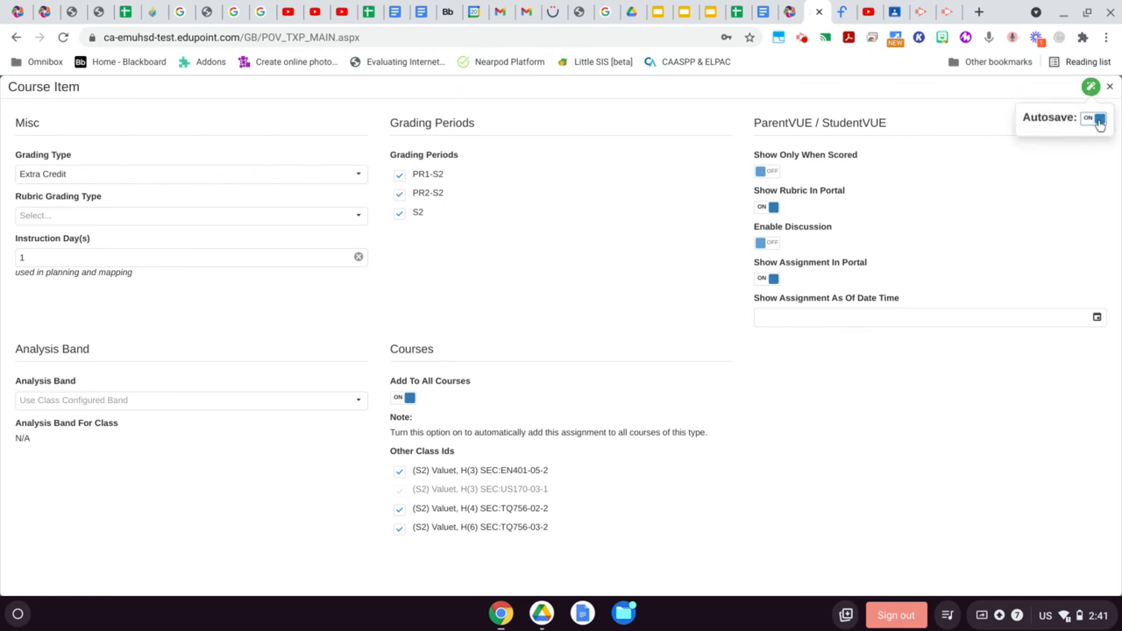
scroll(996, 274, "up", 2)
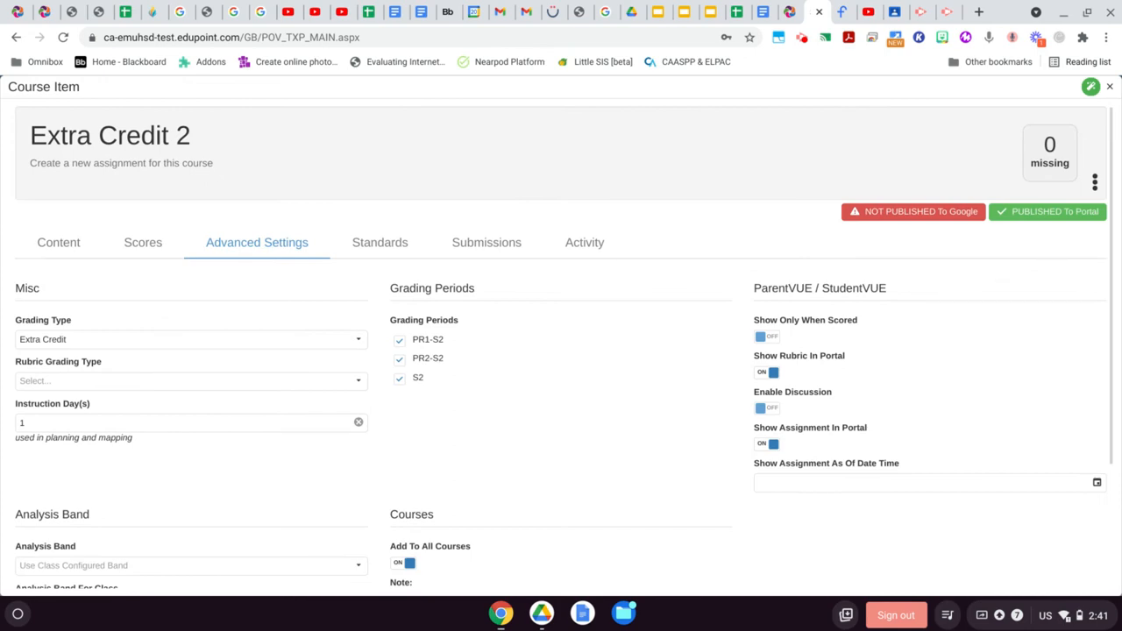
left_click(1110, 88)
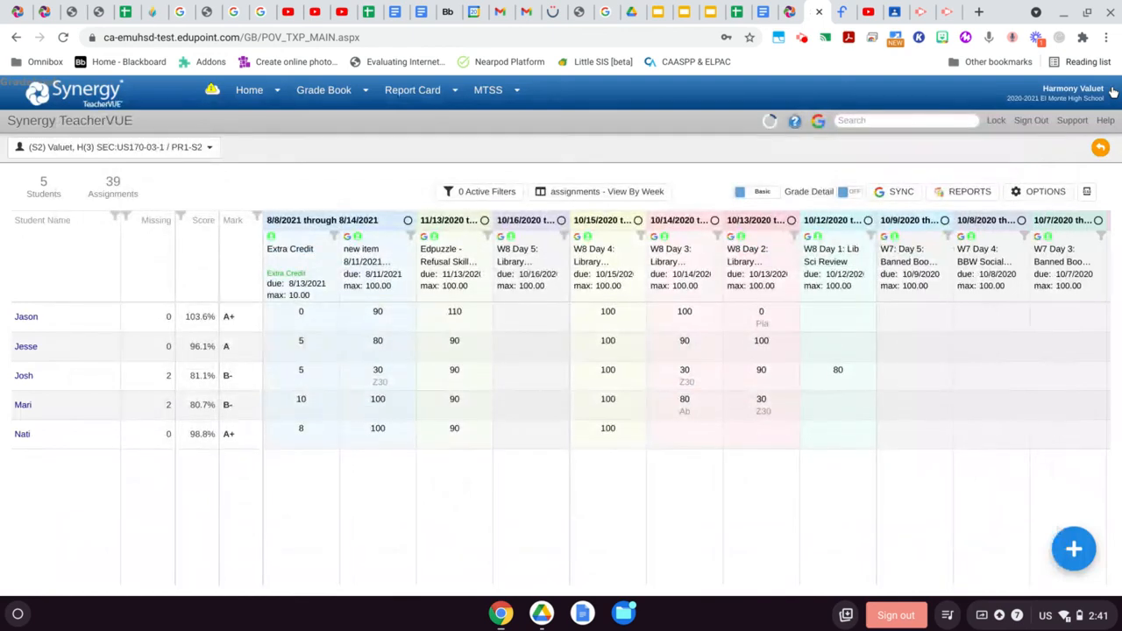